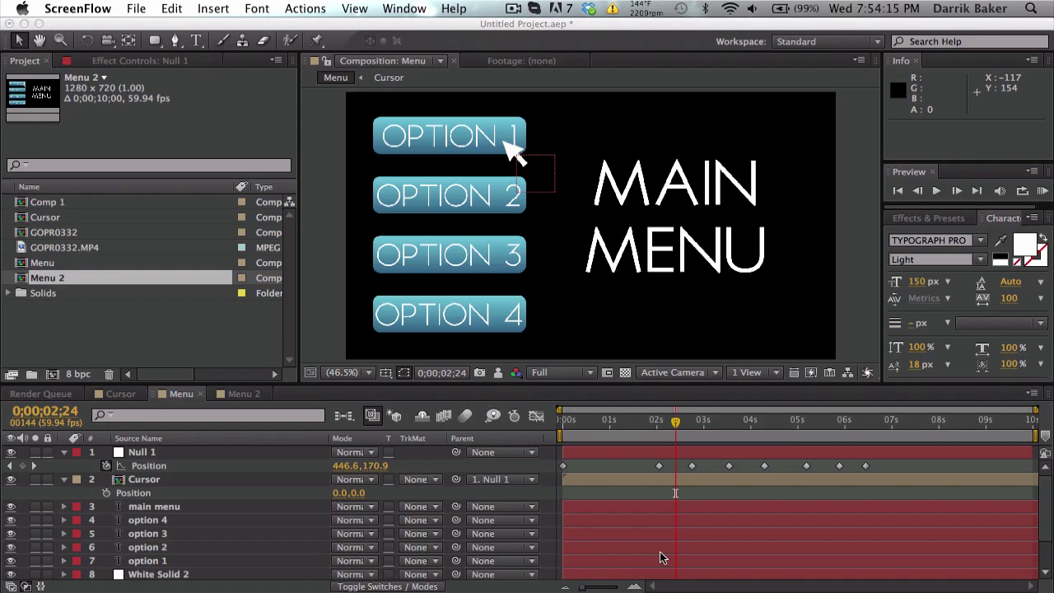
Scrub through the Menu composition's cursor animation and run a RAM preview of it.
left_click(675, 428)
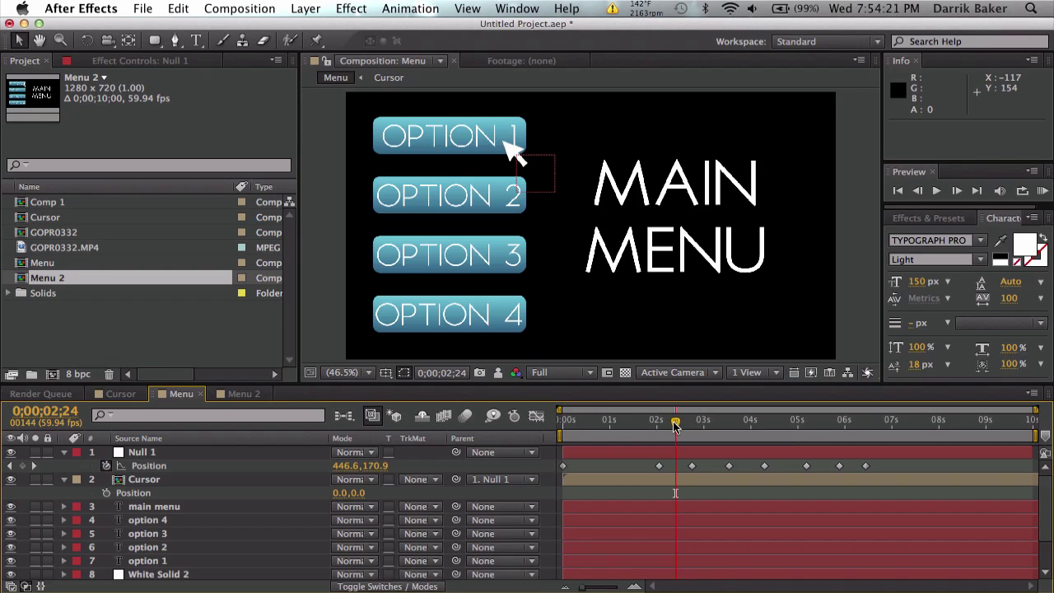
left_click_drag(675, 426, 708, 426)
left_click(1042, 190)
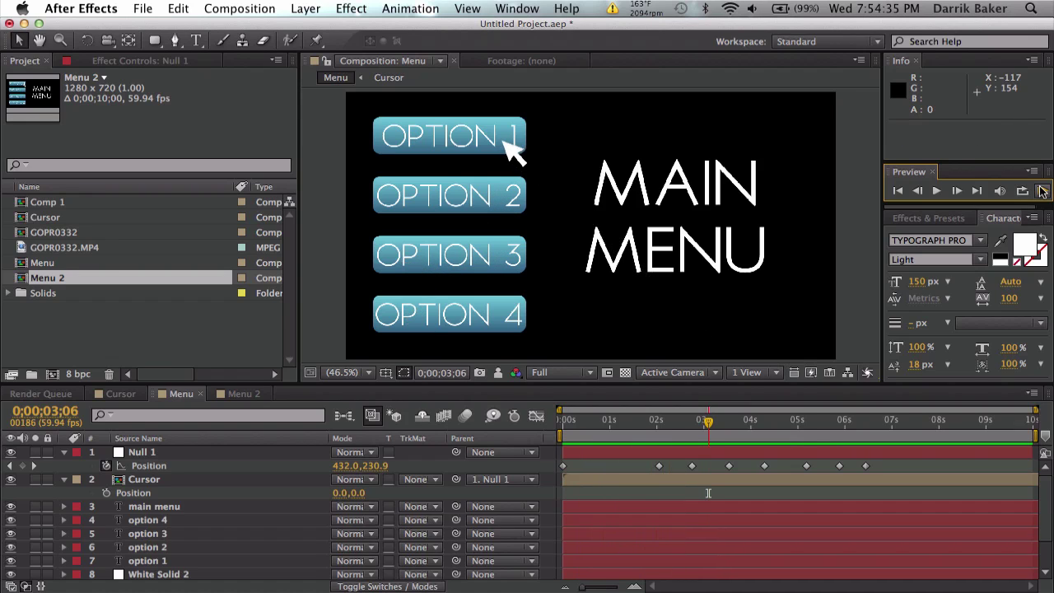
left_click(242, 392)
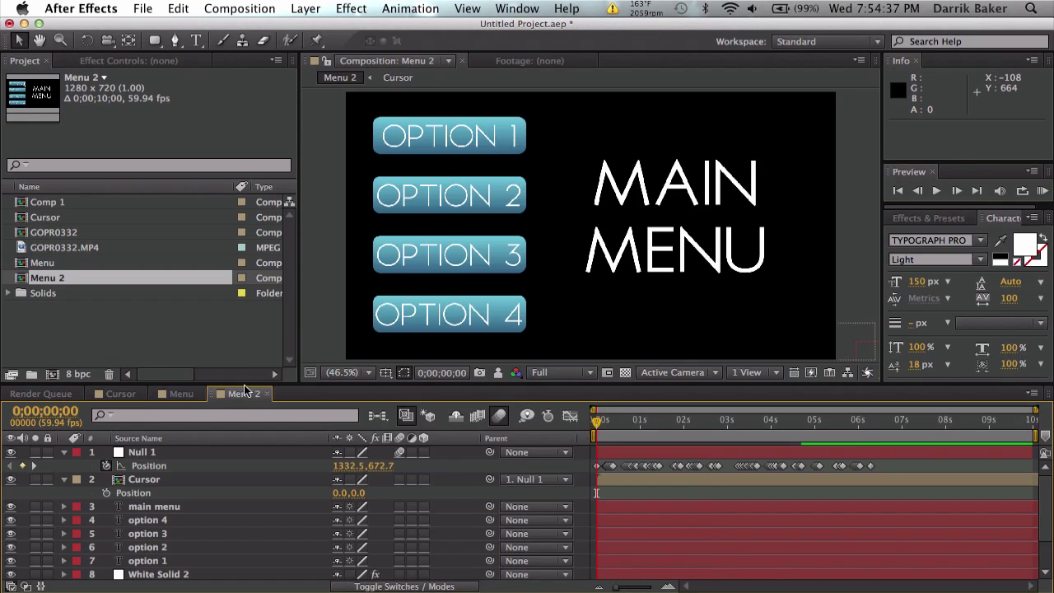
left_click(1042, 192)
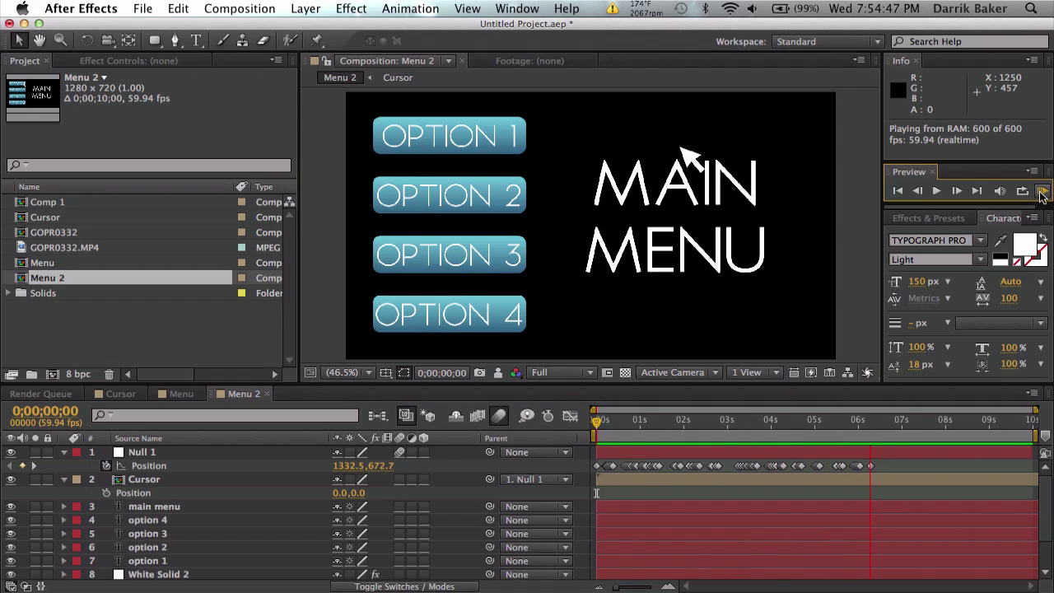
left_click(1021, 196)
Return to the Menu composition and select the Cursor layer.
left_click(175, 394)
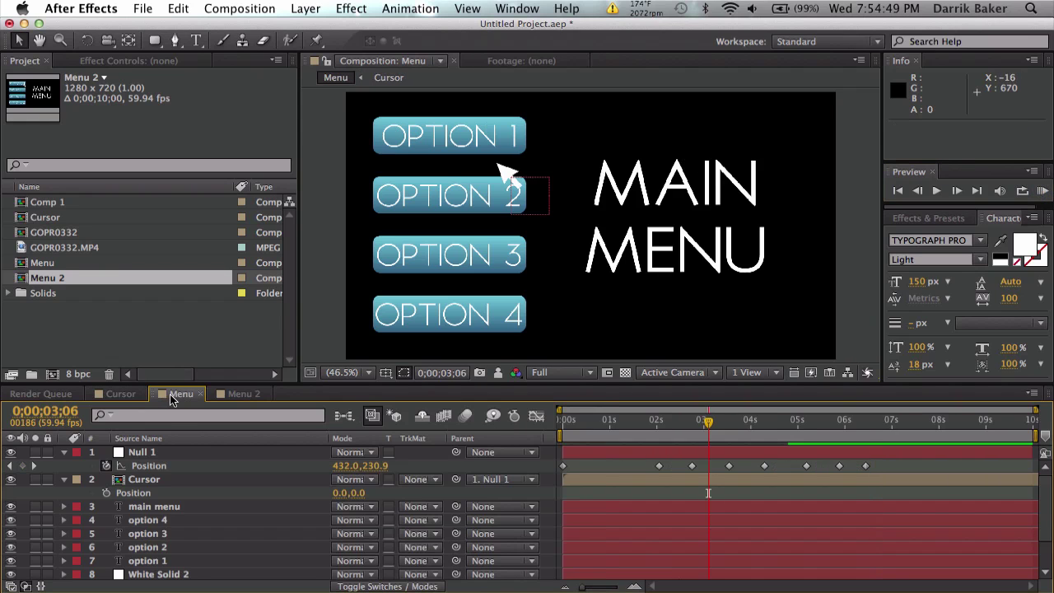
scroll(203, 493, "down", 3)
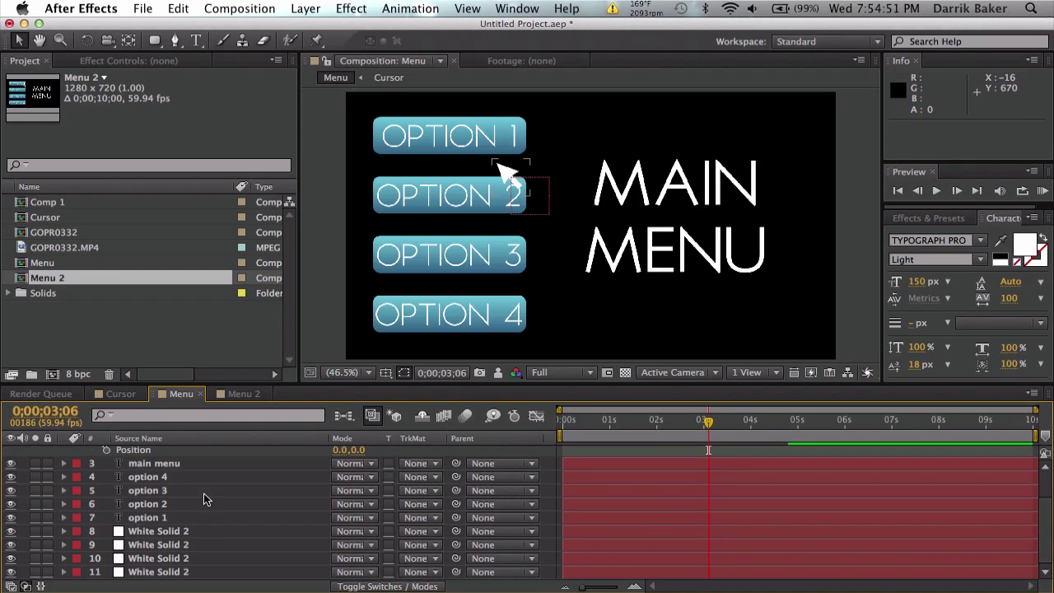
scroll(203, 493, "up", 3)
left_click(154, 506)
left_click(175, 533)
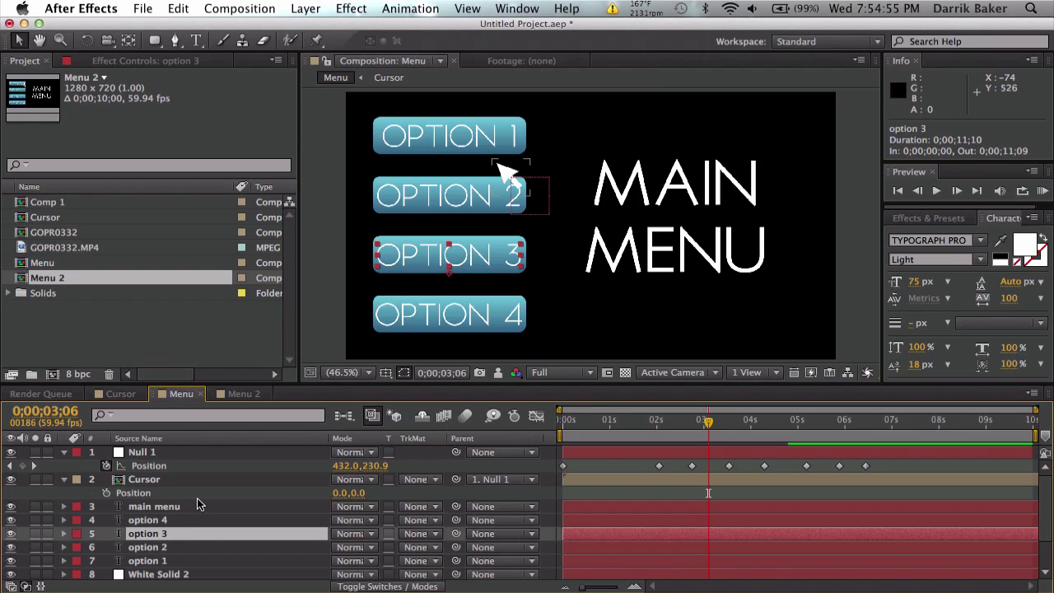
left_click(171, 480)
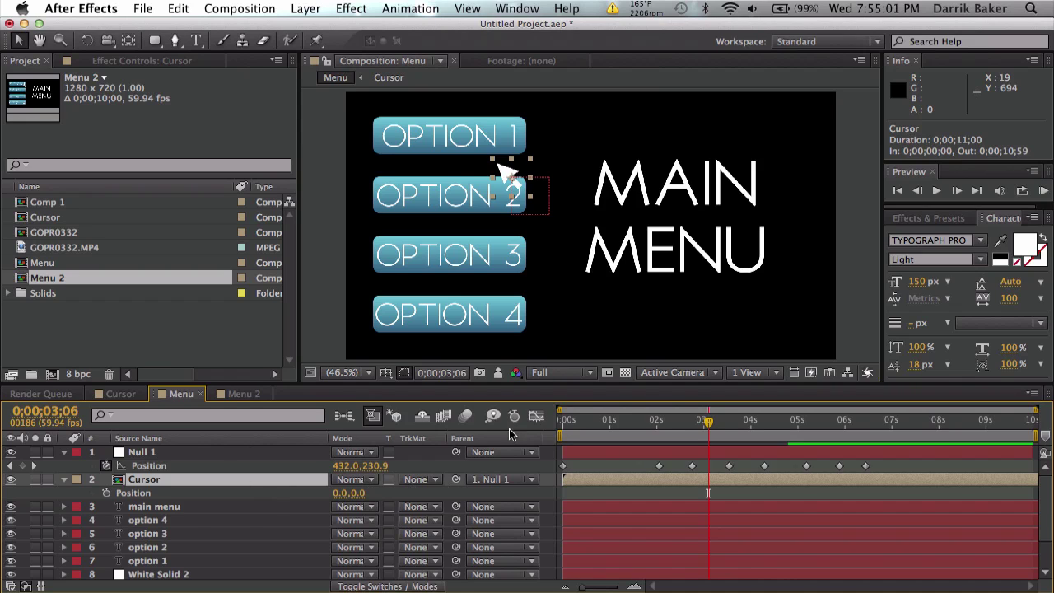
At the Null 1 keyframe (0;00;02;03), move the cursor onto Option 1 and scrub to check.
left_click(662, 421)
left_click(10, 466)
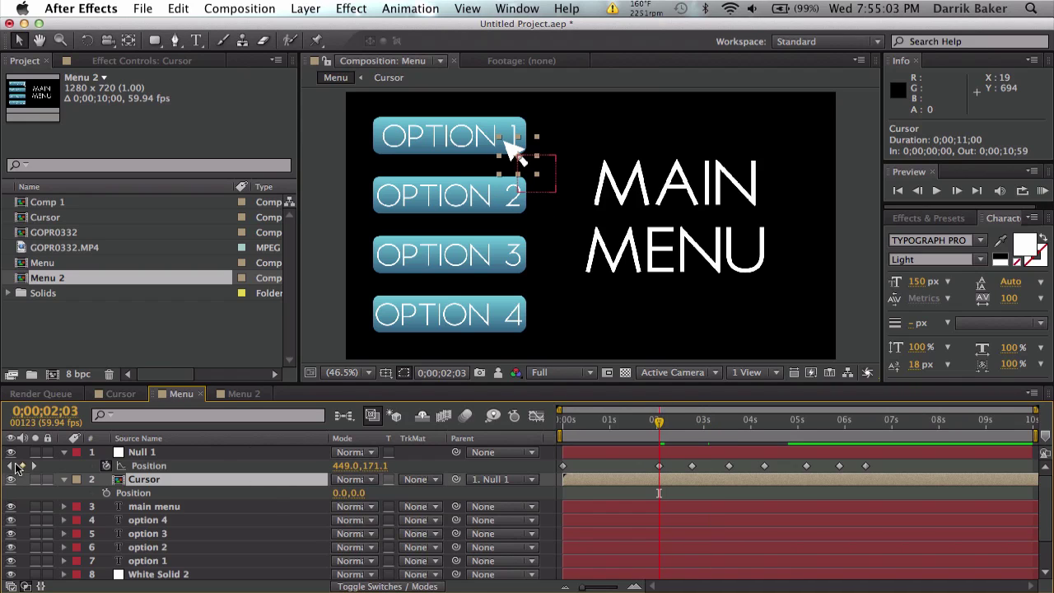
left_click_drag(510, 148, 404, 146)
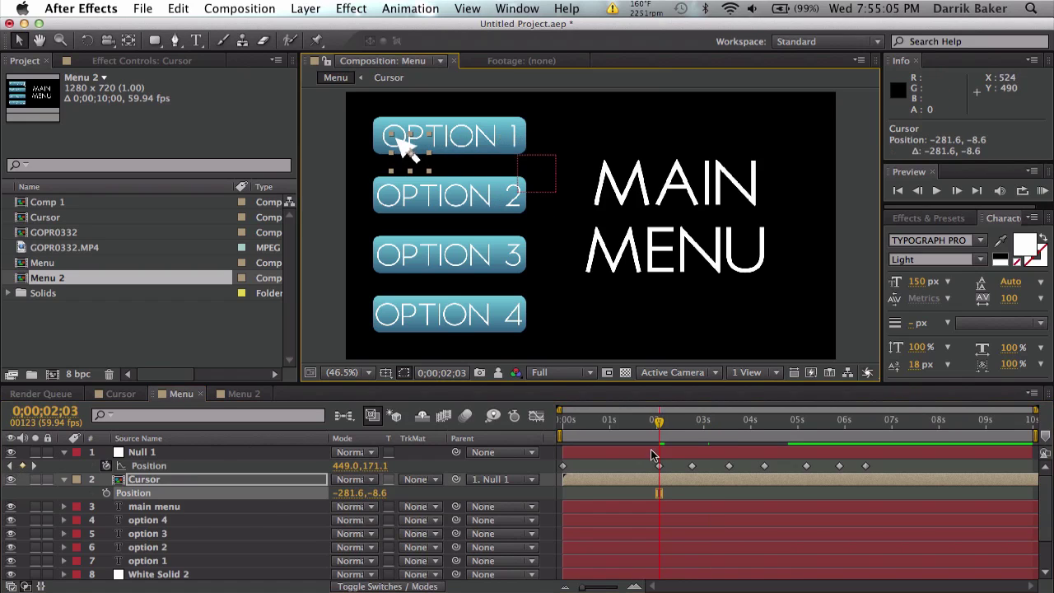
mouse_move(648, 431)
left_mouse_down()
mouse_move(601, 431)
mouse_move(870, 434)
mouse_move(665, 431)
left_mouse_up()
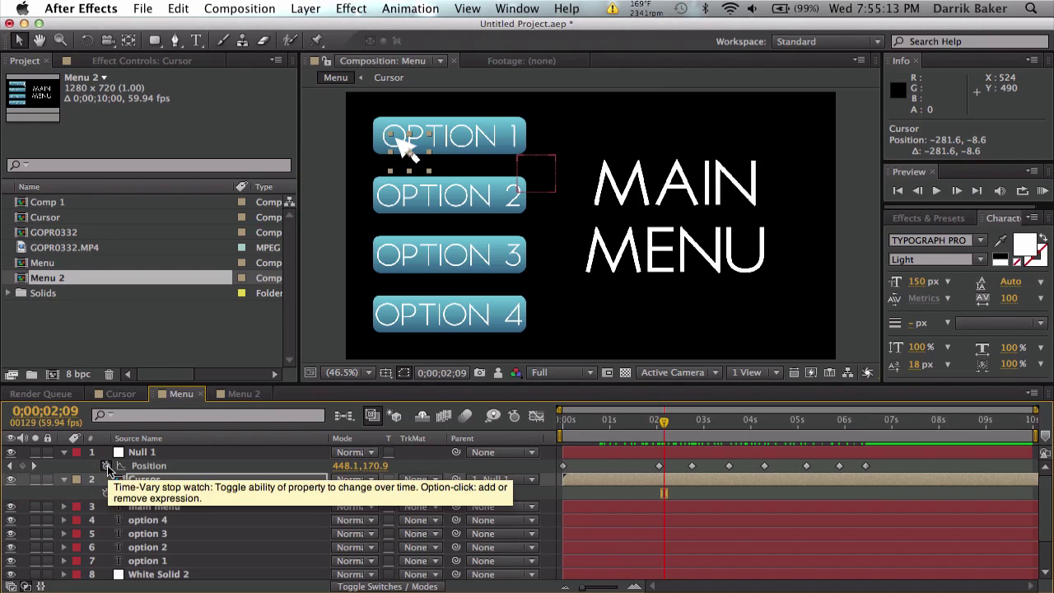
Delete Null 1's Position keyframes, zero Cursor Position to 0,0, and place Null 1 beside Option 4.
left_click(107, 465)
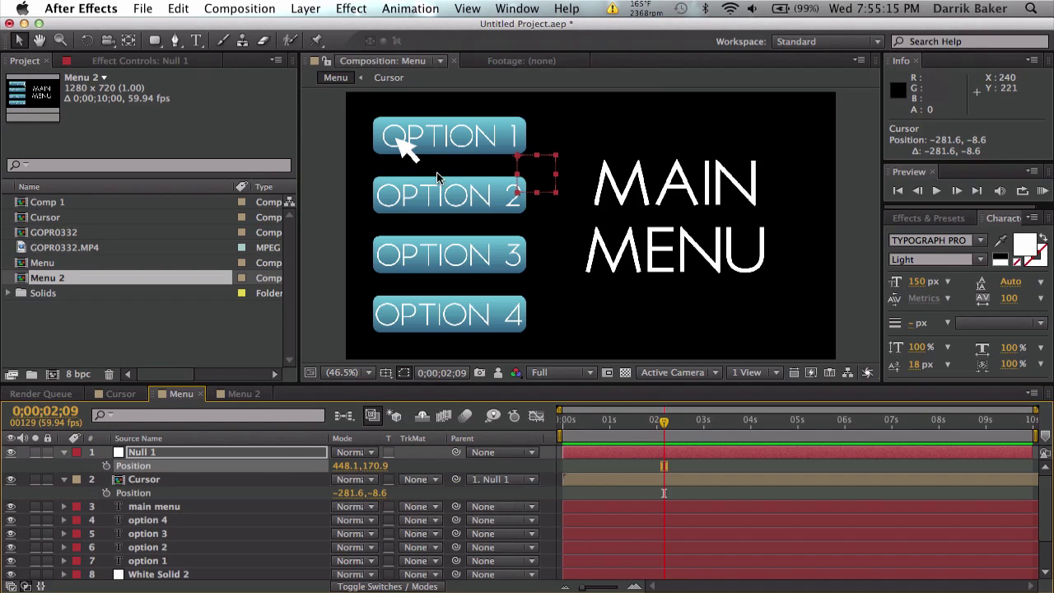
left_click_drag(530, 191, 731, 258)
left_click(350, 493)
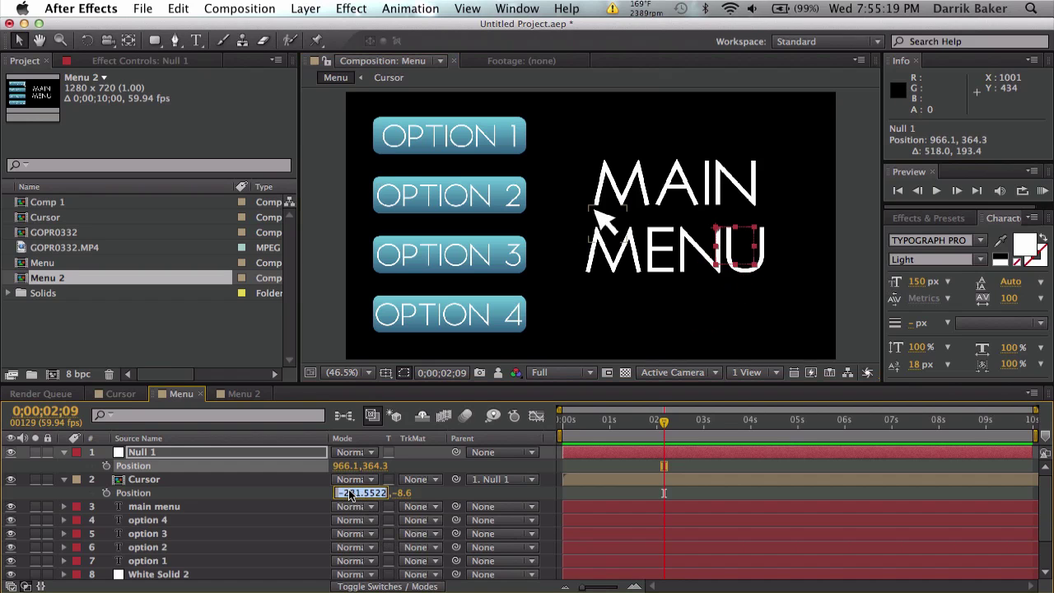
type("0")
key("Tab")
type("0")
key("Return")
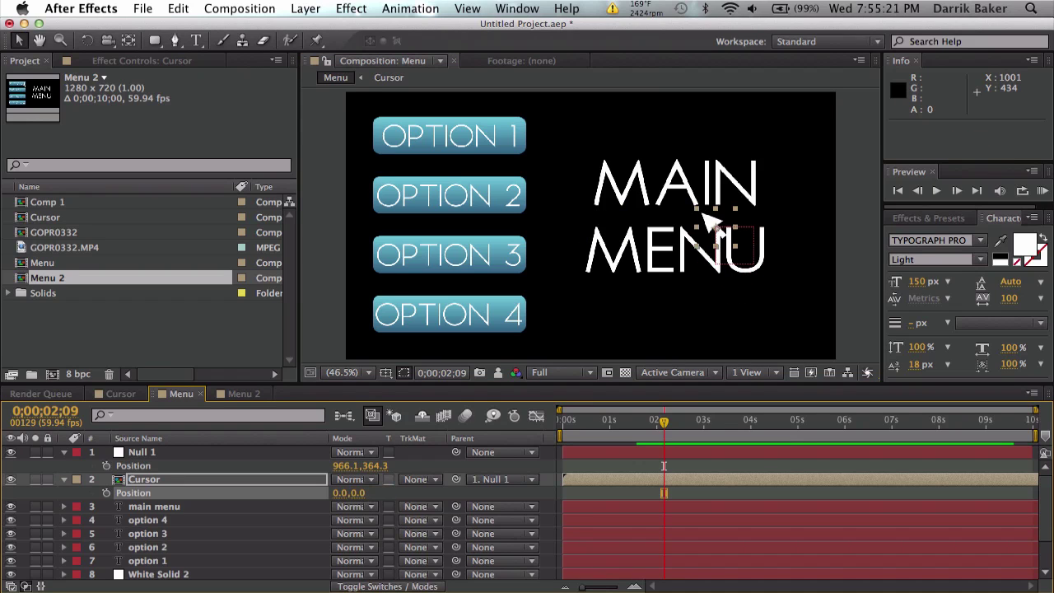
left_click(256, 452)
left_click_drag(741, 255, 646, 338)
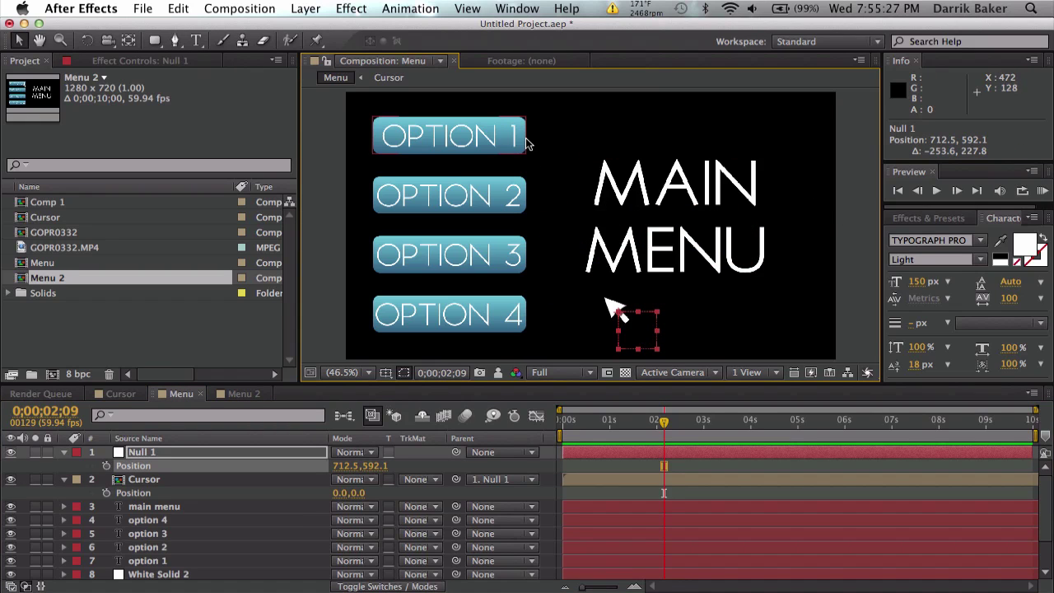
From time 0, capture a Motion Sketch path for Null 1 across the options and menu text.
left_click(511, 8)
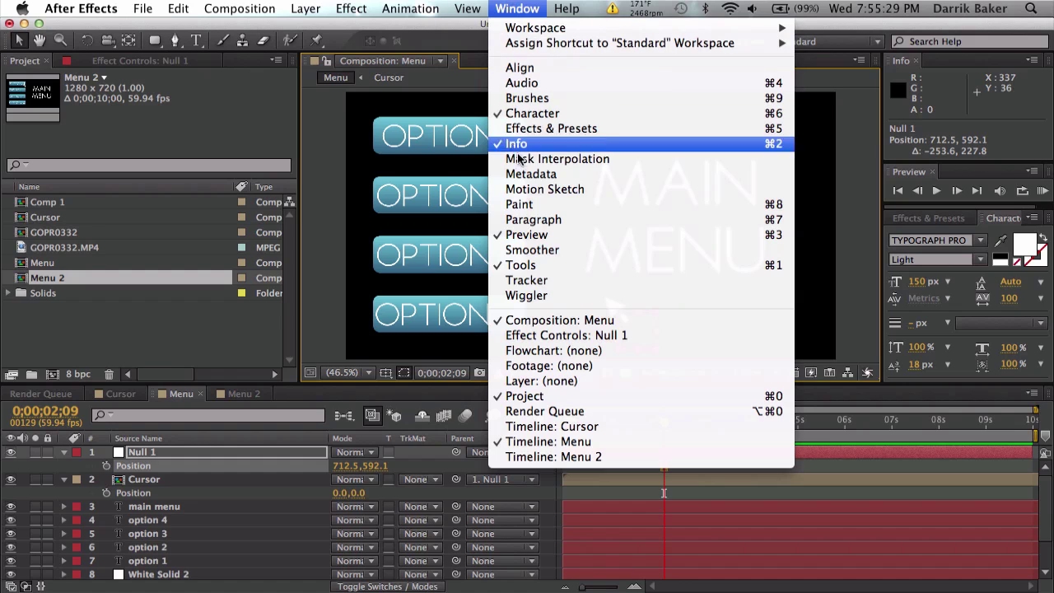
left_click(535, 192)
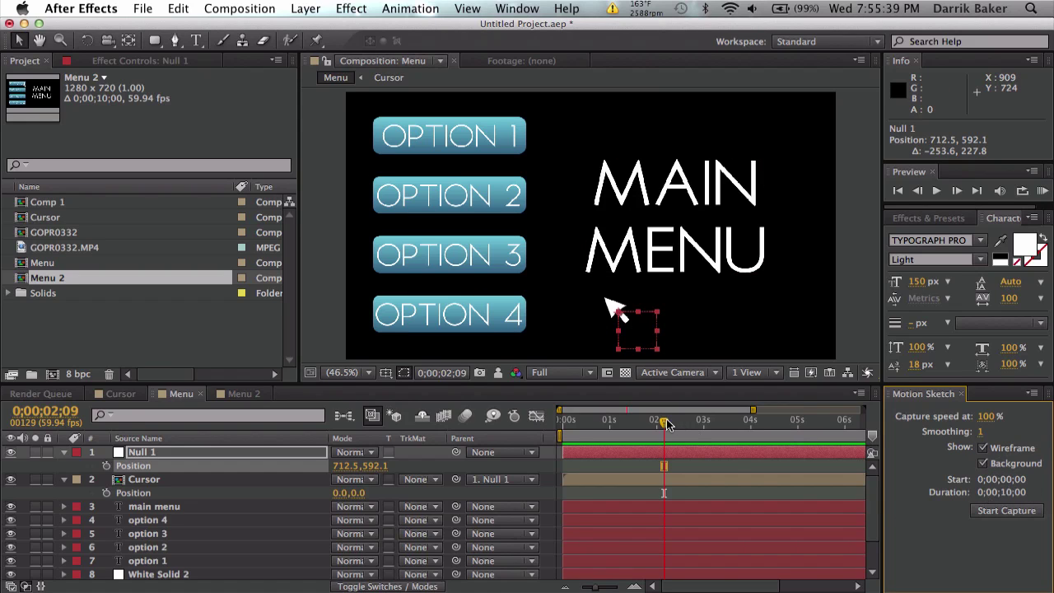
left_click_drag(666, 423, 562, 421)
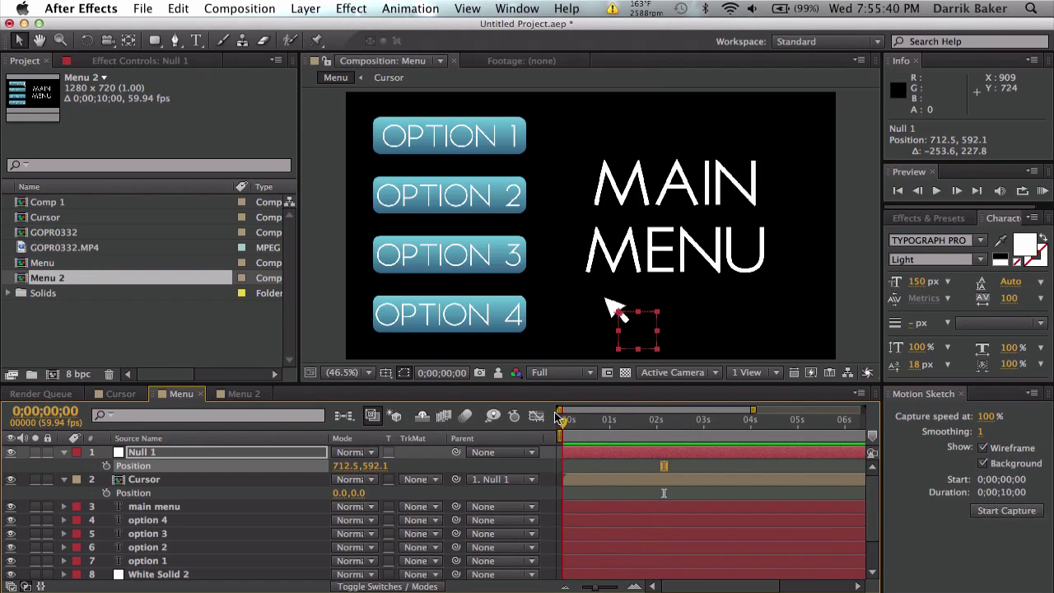
left_click(1003, 509)
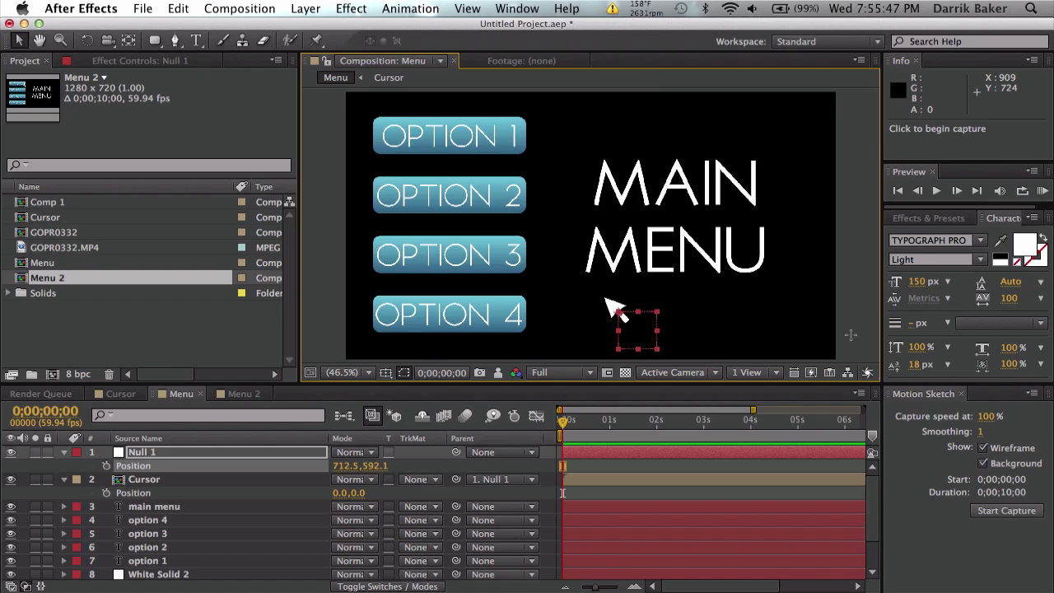
mouse_move(857, 328)
left_mouse_down()
mouse_move(769, 302)
mouse_move(681, 210)
mouse_move(630, 185)
mouse_move(447, 168)
mouse_move(391, 143)
mouse_move(495, 143)
mouse_move(416, 206)
mouse_move(406, 254)
mouse_move(496, 309)
mouse_move(601, 288)
mouse_move(631, 269)
mouse_move(636, 216)
mouse_move(673, 326)
left_mouse_up()
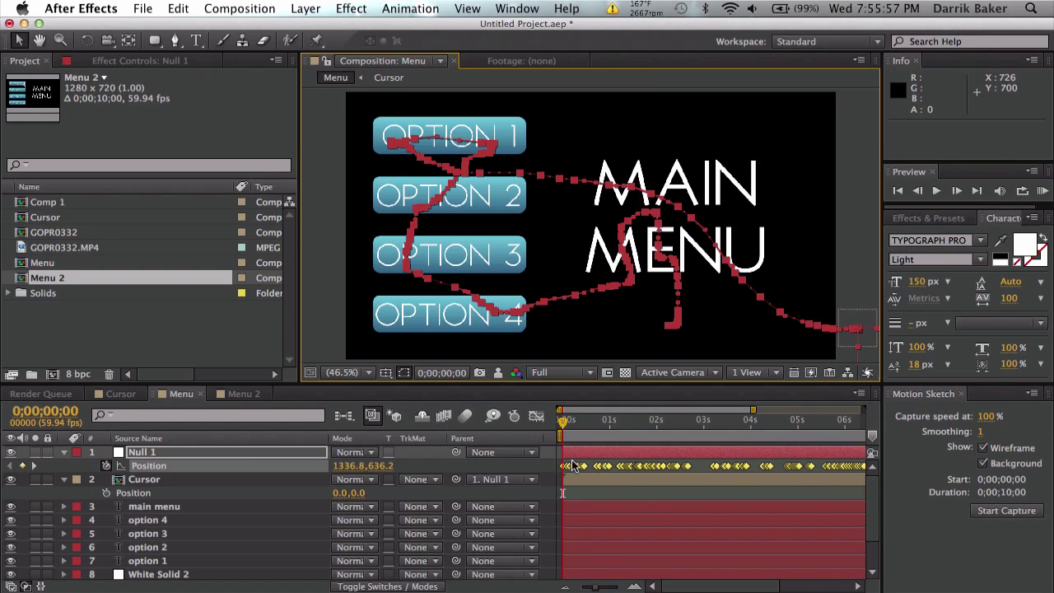
left_click_drag(566, 423, 627, 428)
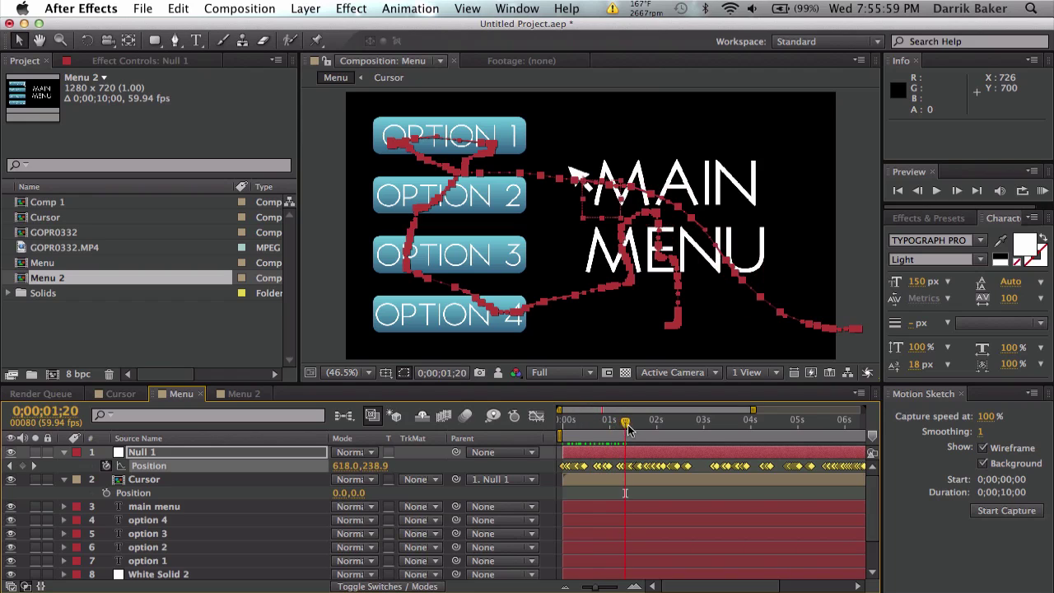
left_click(700, 493)
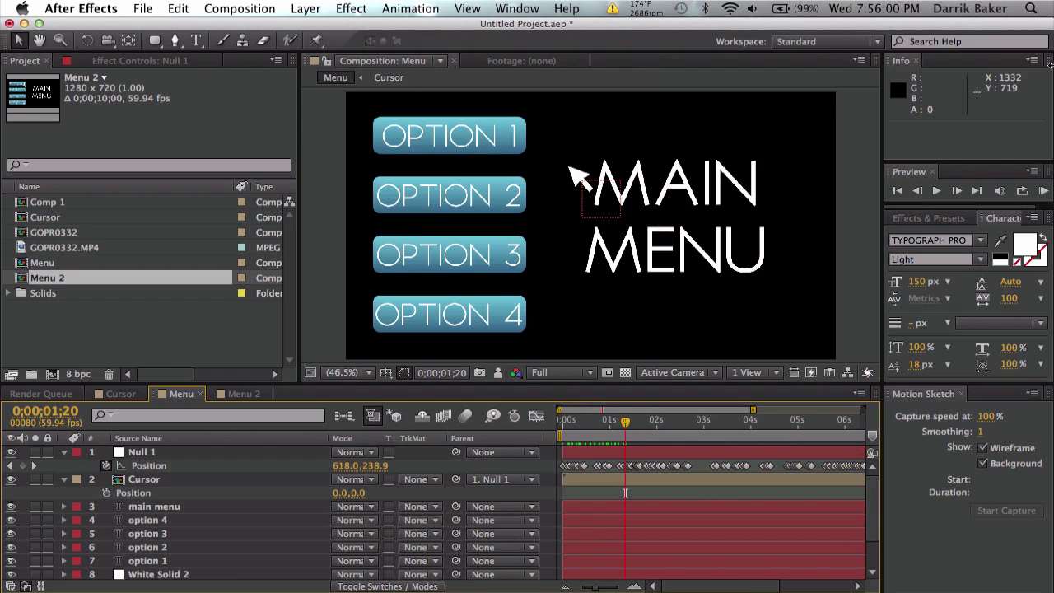
left_click(1042, 190)
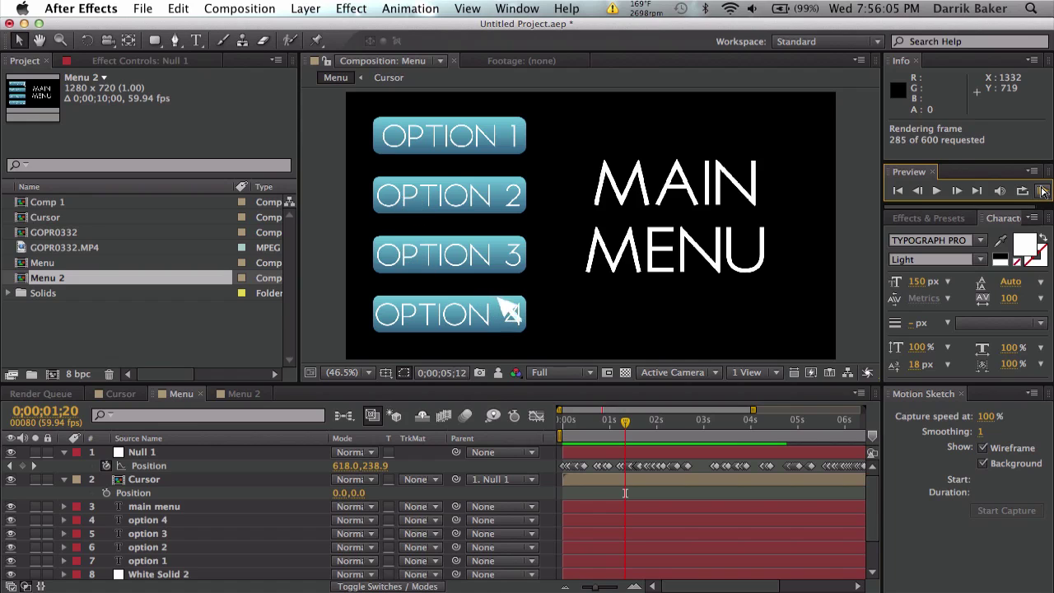
left_click(1042, 190)
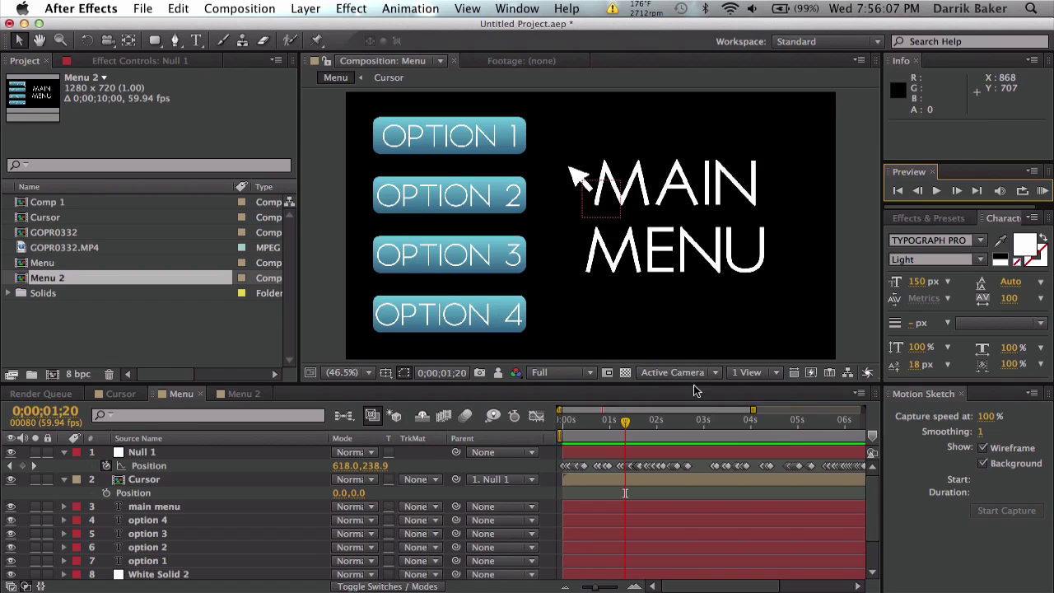
left_click_drag(610, 423, 726, 426)
Close Motion Sketch and stretch Null 1's Position keyframes to span the full ten seconds.
left_click(961, 394)
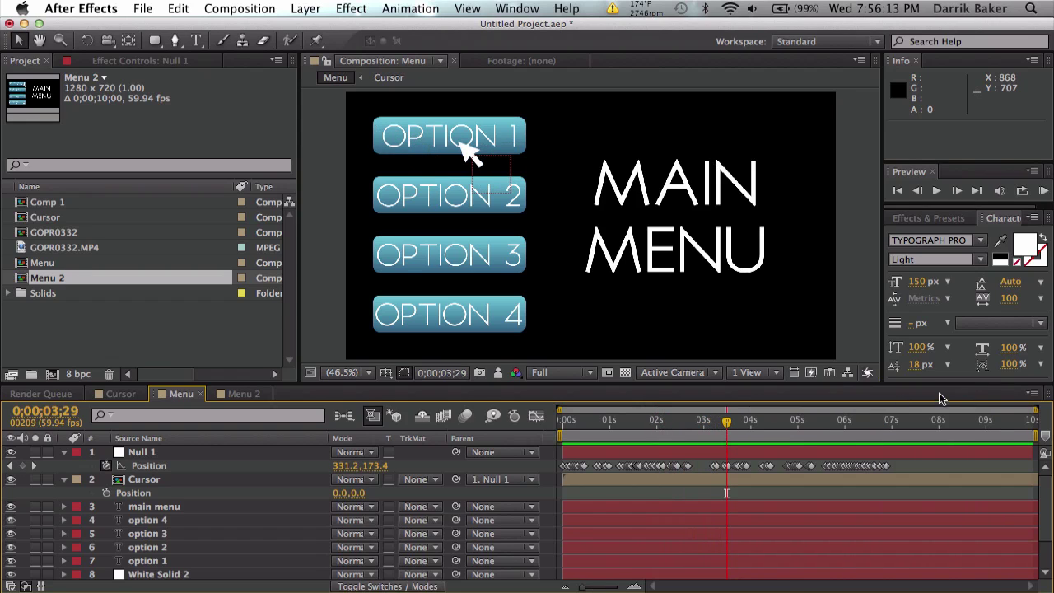
left_click_drag(907, 466, 666, 435)
left_click_drag(552, 438, 551, 439)
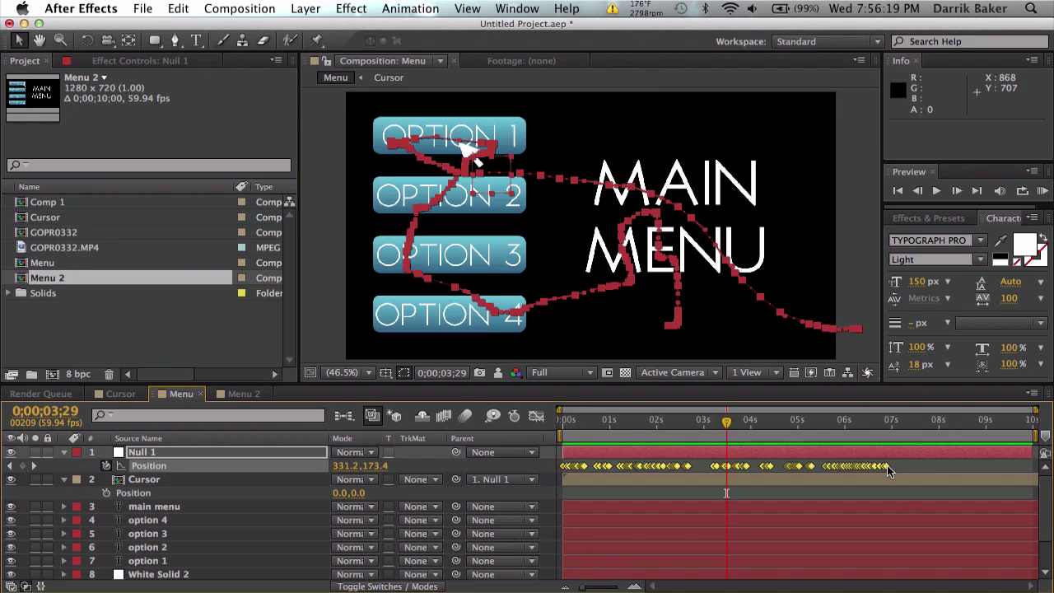
left_click_drag(886, 465, 1024, 467)
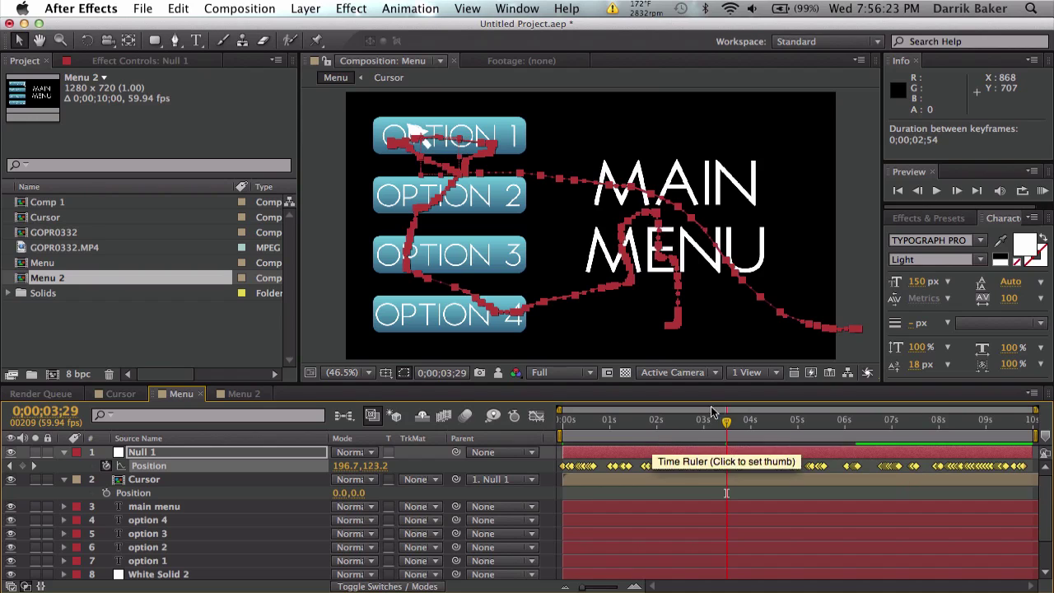
Deselect the keyframes and RAM preview the slowed cursor animation from 0;00;03;24.
left_click(742, 420)
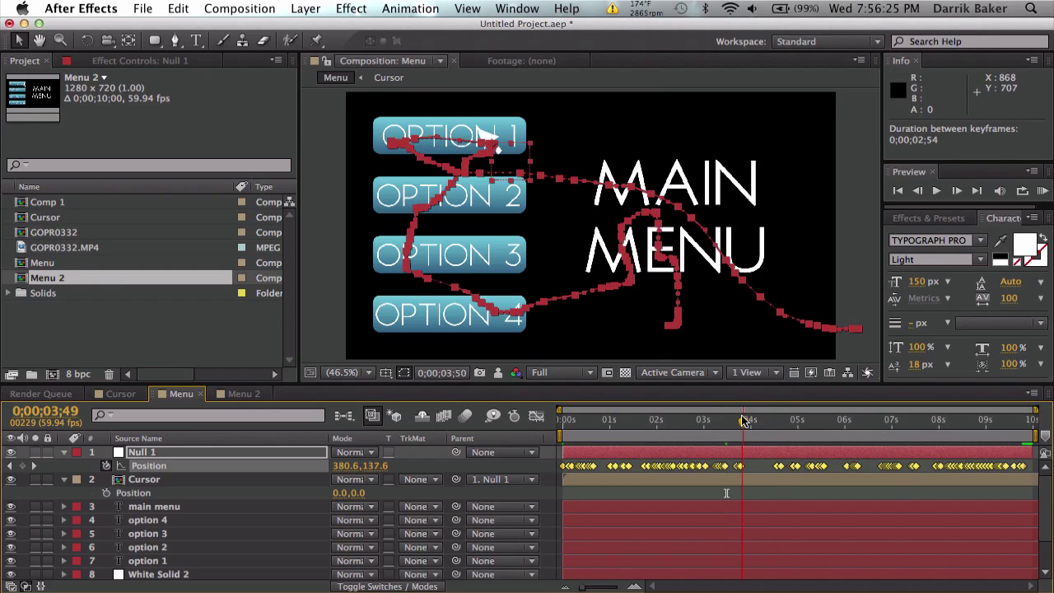
left_click(762, 468)
key("Page_Up")
key("Page_Up")
key("Page_Up")
key("Page_Up")
key("Page_Up")
key("Page_Up")
key("Page_Up")
key("Page_Up")
key("Page_Up")
key("Page_Up")
key("Page_Up")
key("Page_Up")
key("Page_Up")
key("Page_Up")
key("Page_Up")
key("Page_Up")
key("Page_Up")
key("Page_Up")
key("Page_Up")
key("Page_Up")
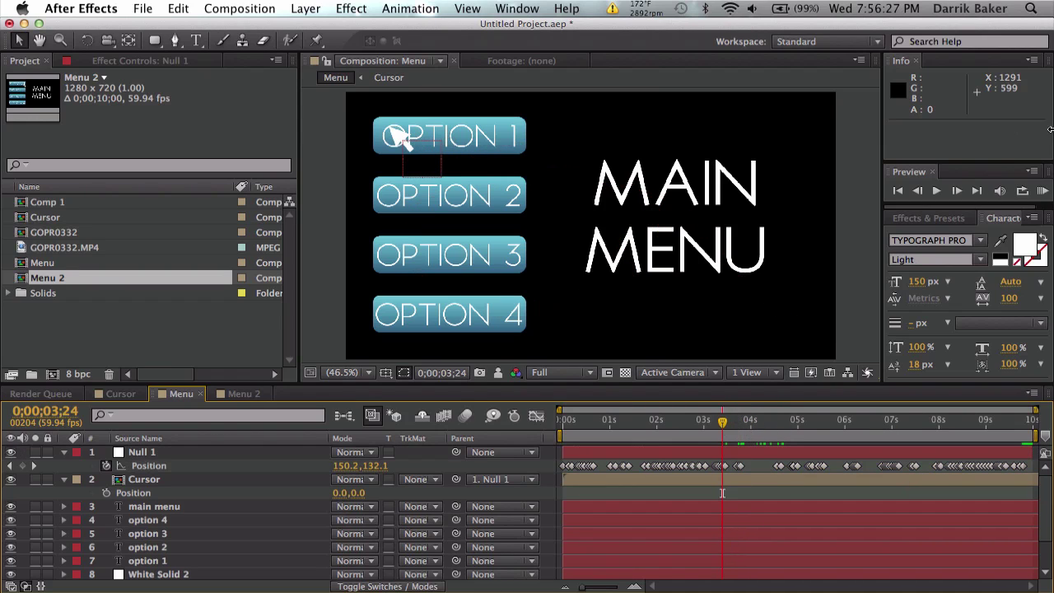
left_click(1043, 191)
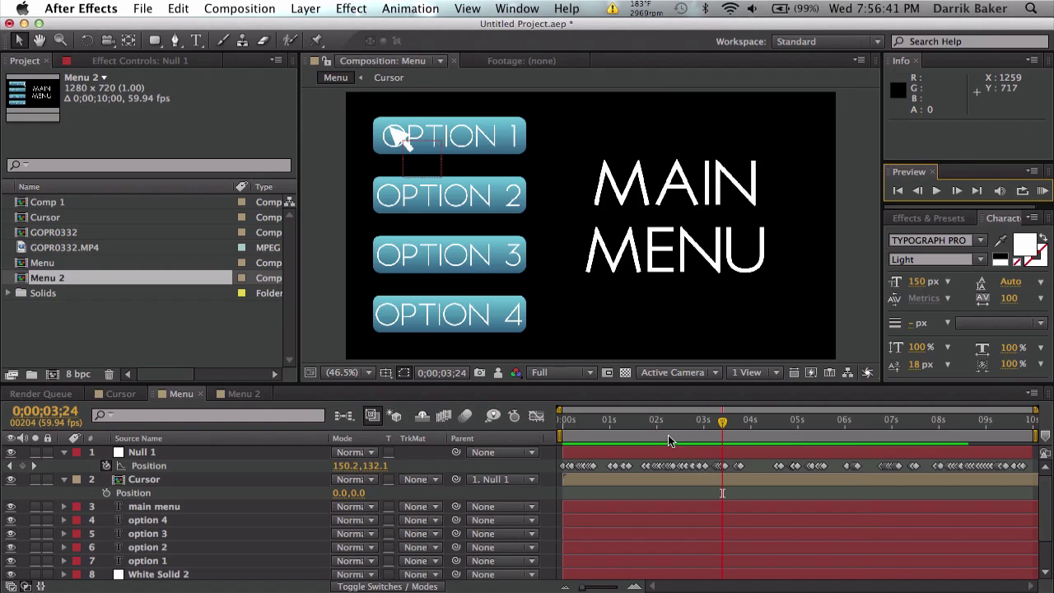
Turn on Motion Blur for the Null 1 and Cursor layers and the composition-wide Motion Blur switch.
left_click(410, 586)
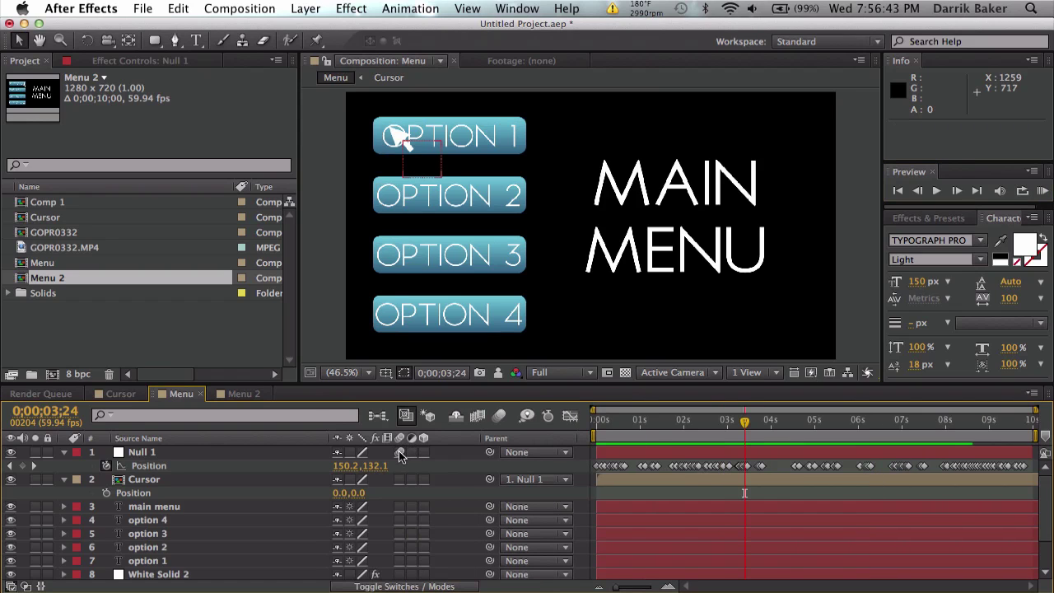
left_click(401, 480)
left_click(499, 415)
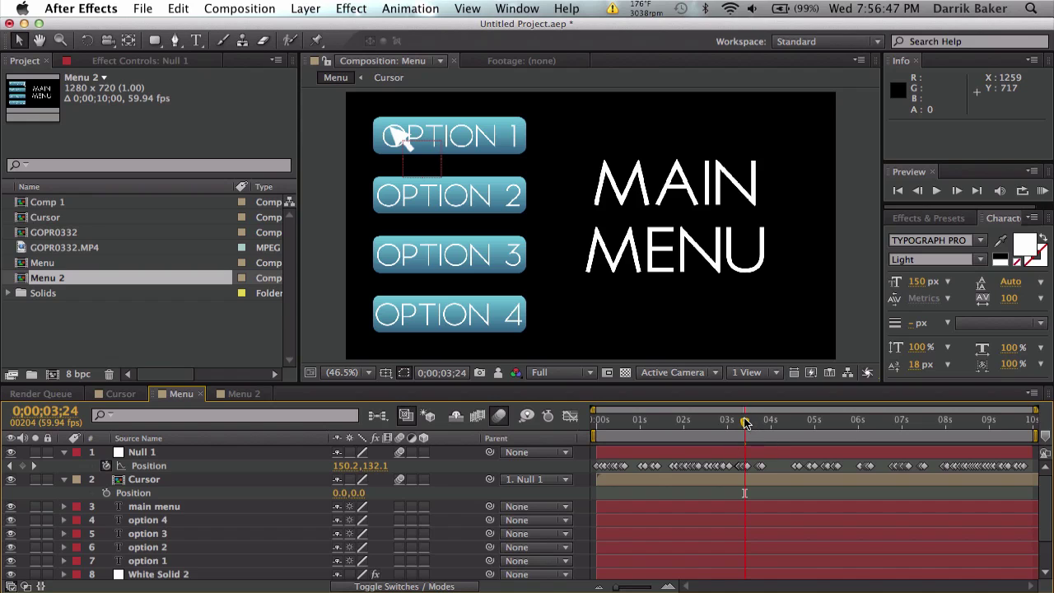
left_click_drag(745, 422, 686, 428)
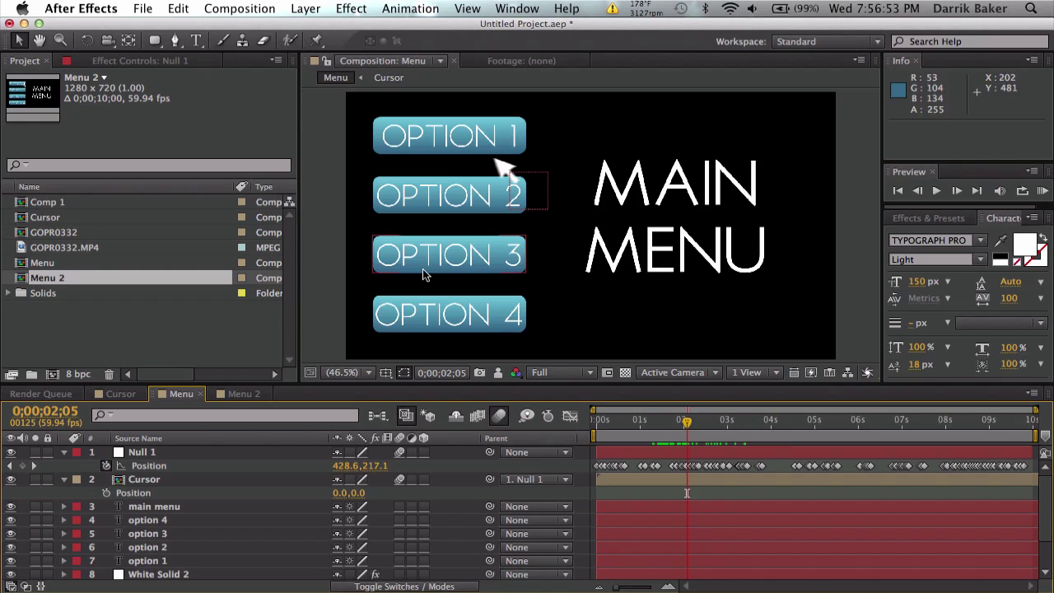
left_click(235, 6)
left_click(263, 50)
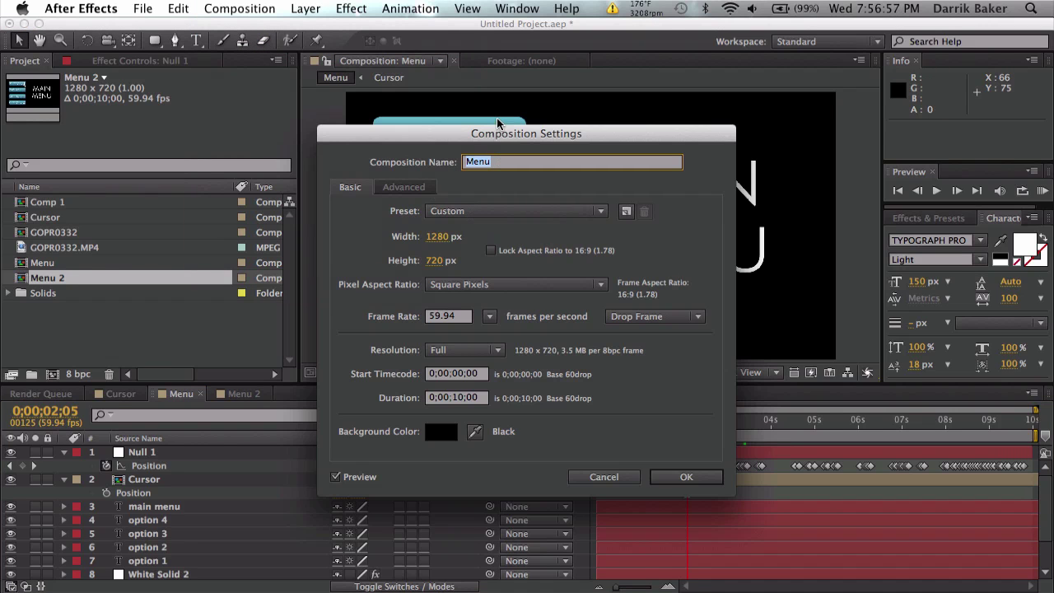
Set the Shutter Angle to 500 in the Advanced composition settings and confirm.
left_click(416, 186)
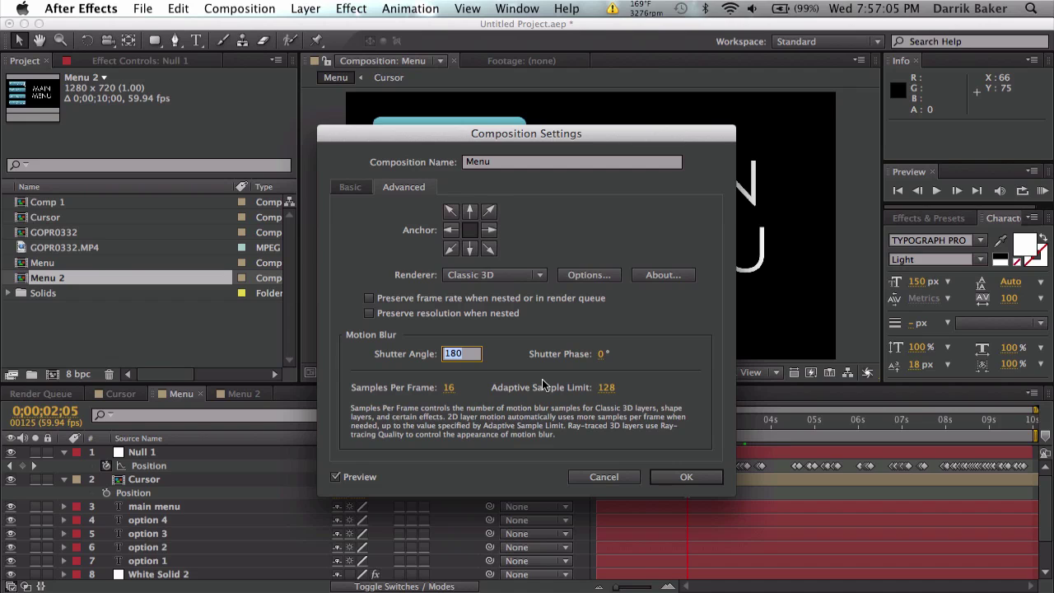
type("500")
key("Return")
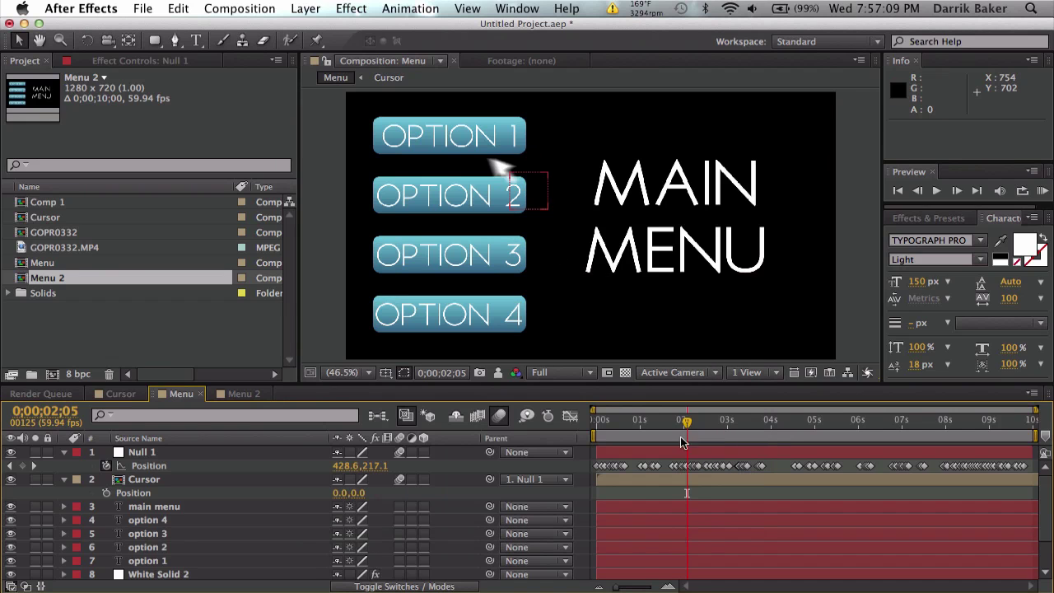
left_click_drag(680, 442, 653, 442)
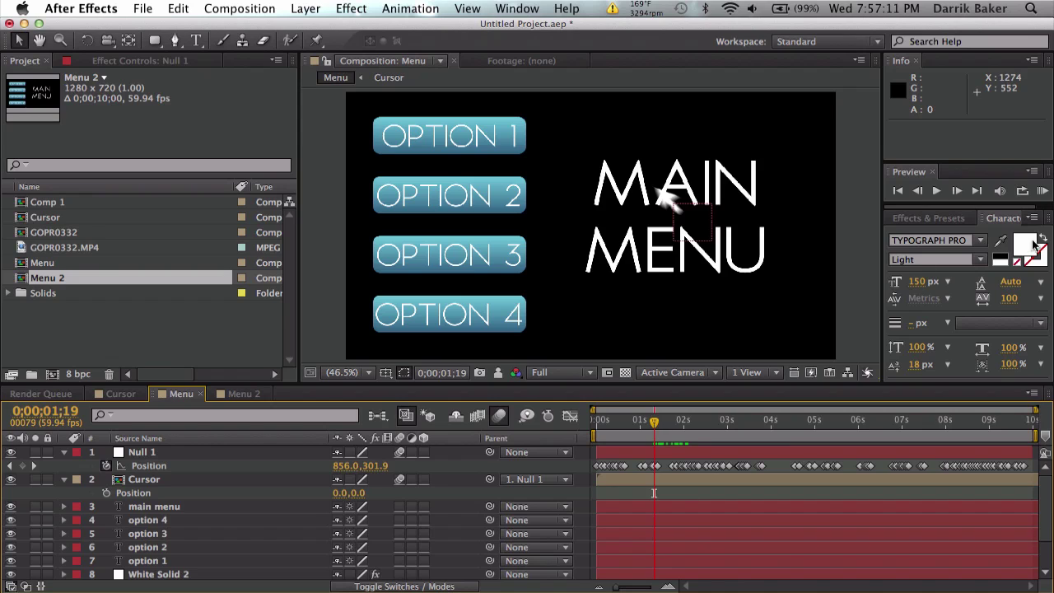
left_click(1042, 191)
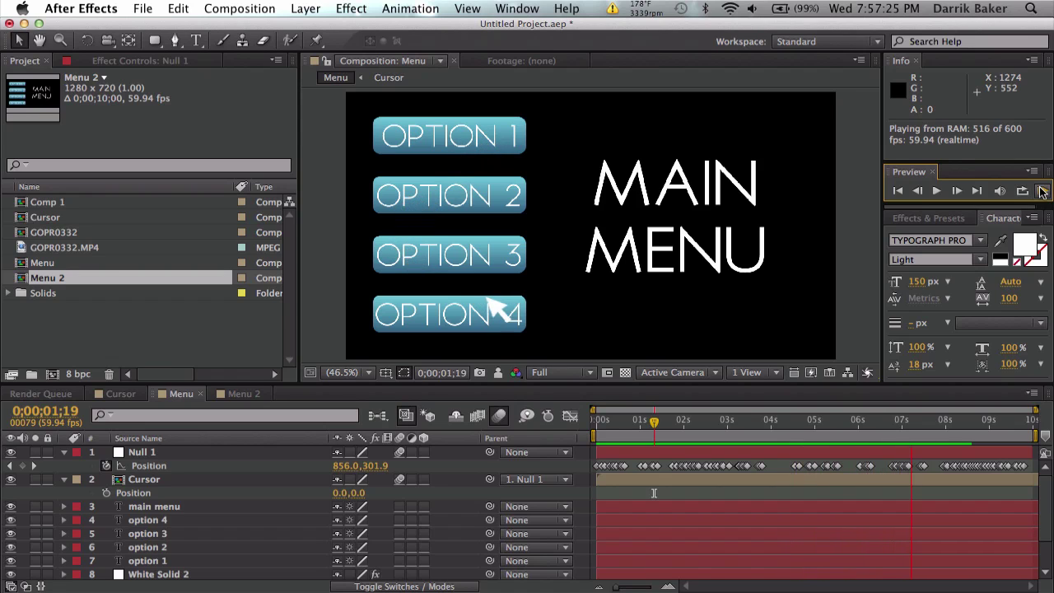
left_click(657, 536)
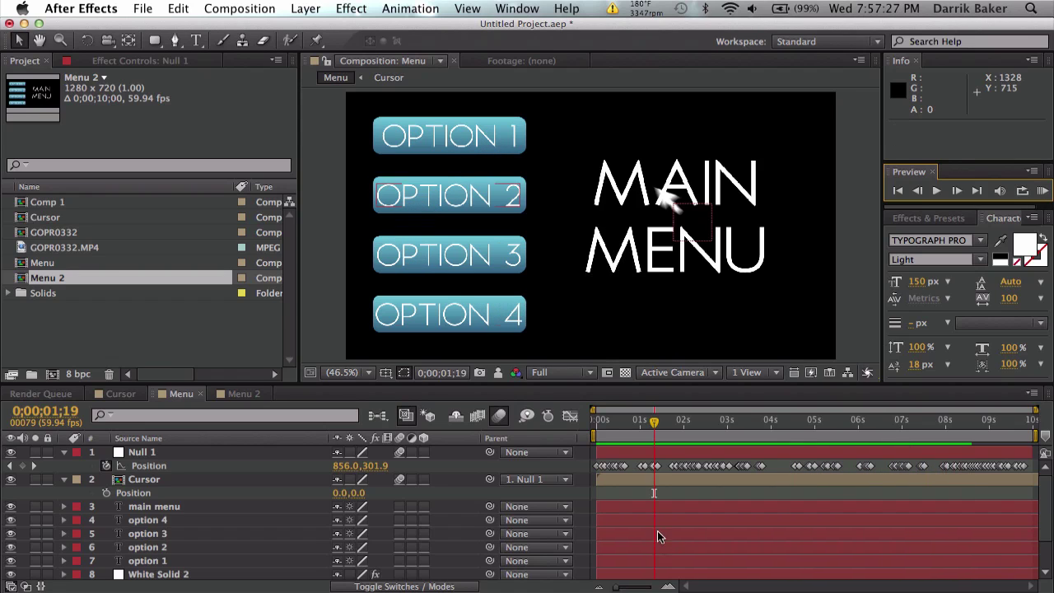
left_click_drag(653, 426, 717, 426)
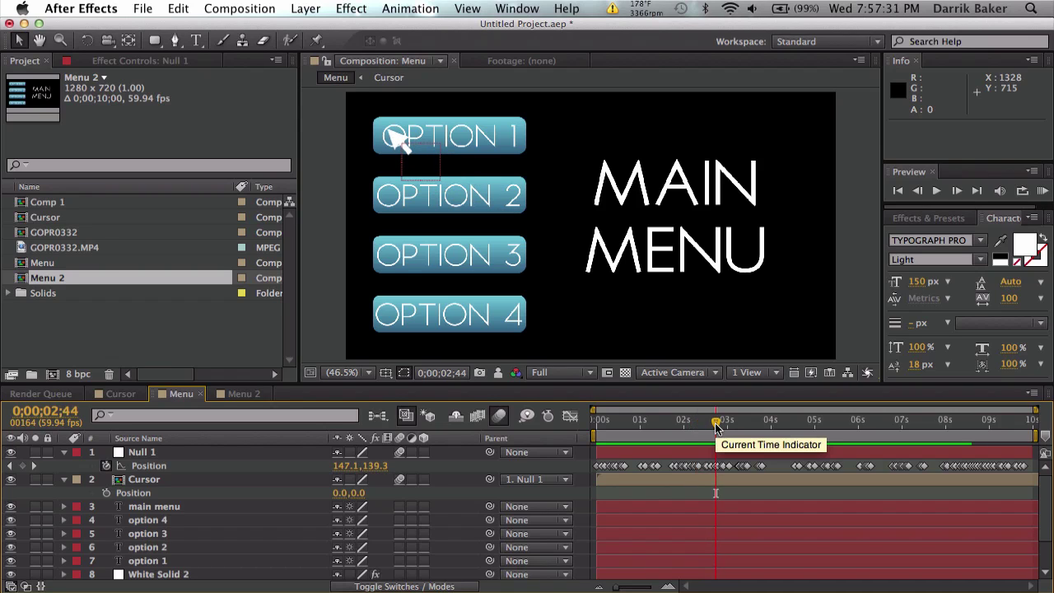
left_click(517, 9)
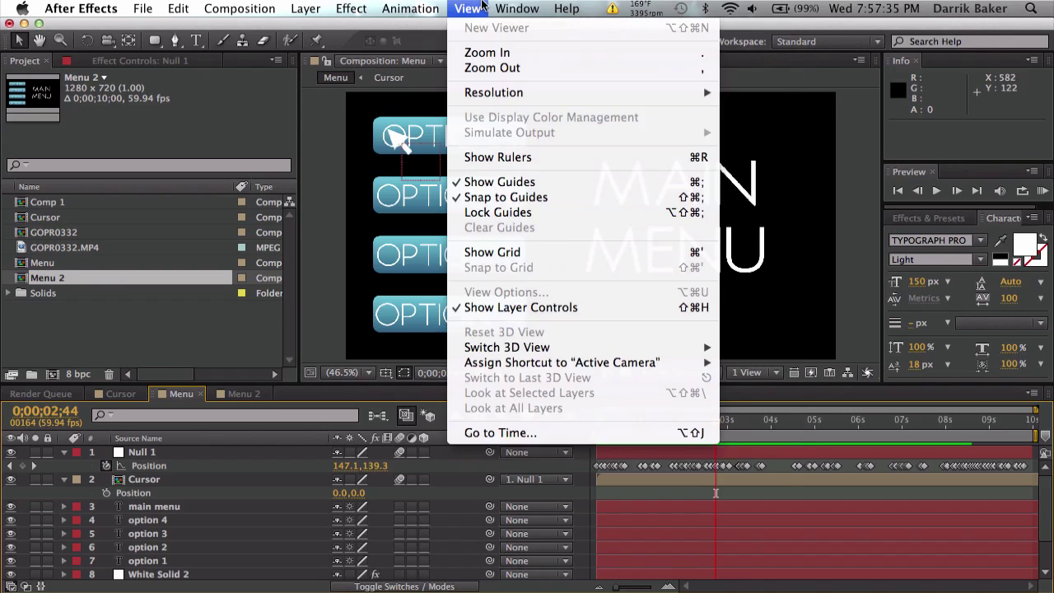
left_click(517, 9)
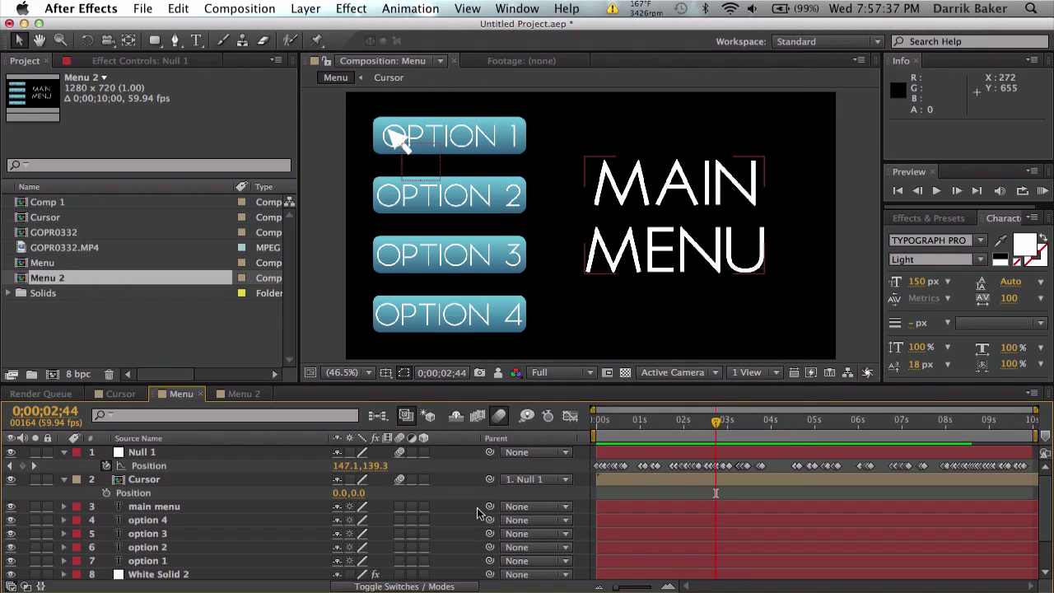